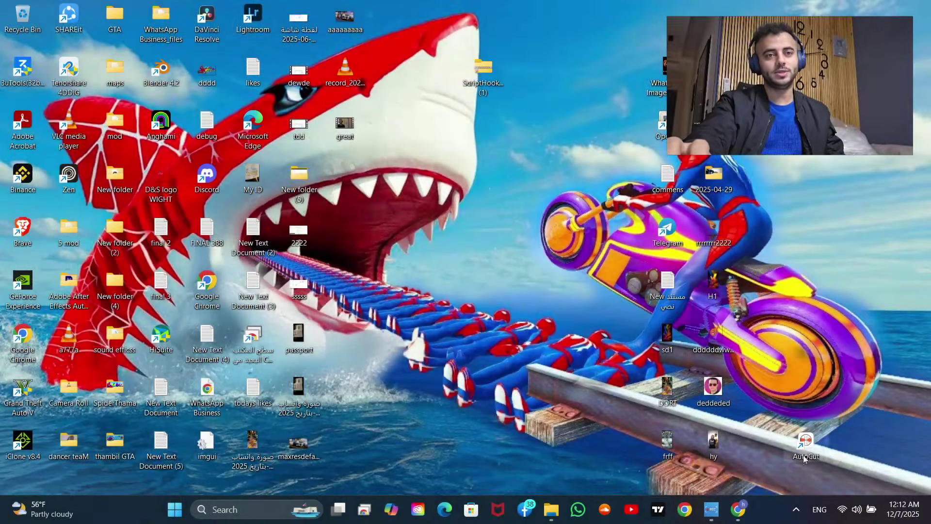
Step: Search Google for 'script hook v gta 5' and open the GTA5-Mods.com Script Hook V result
click(739, 515)
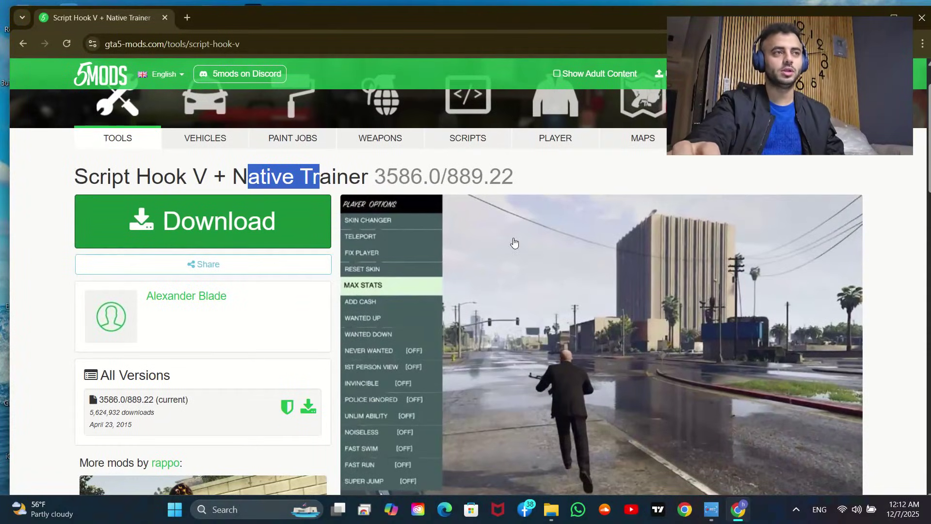
click(23, 43)
click(614, 92)
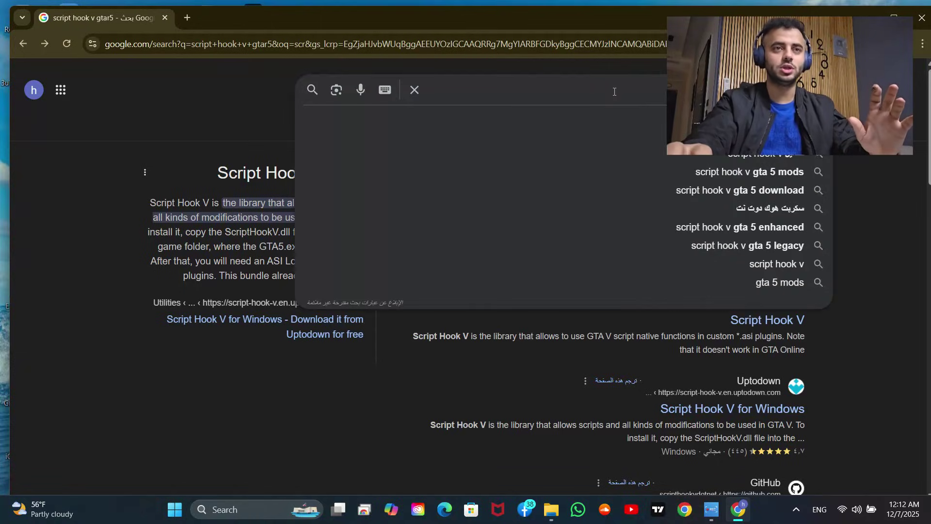
key(BackSpace)
key(BackSpace)
key(BackSpace)
key(BackSpace)
key(BackSpace)
key(BackSpace)
key(BackSpace)
key(BackSpace)
key(BackSpace)
key(BackSpace)
key(BackSpace)
key(BackSpace)
key(BackSpace)
key(BackSpace)
key(BackSpace)
key(BackSpace)
key(BackSpace)
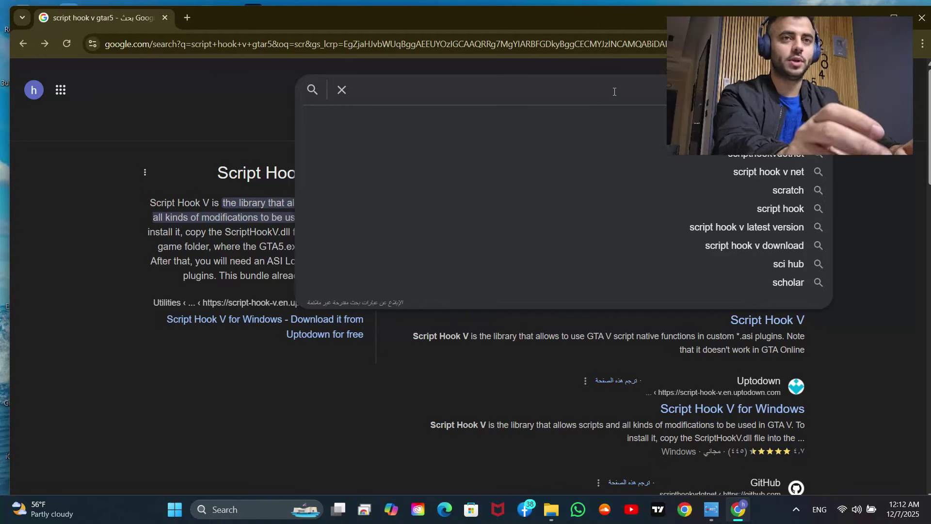
key(Return)
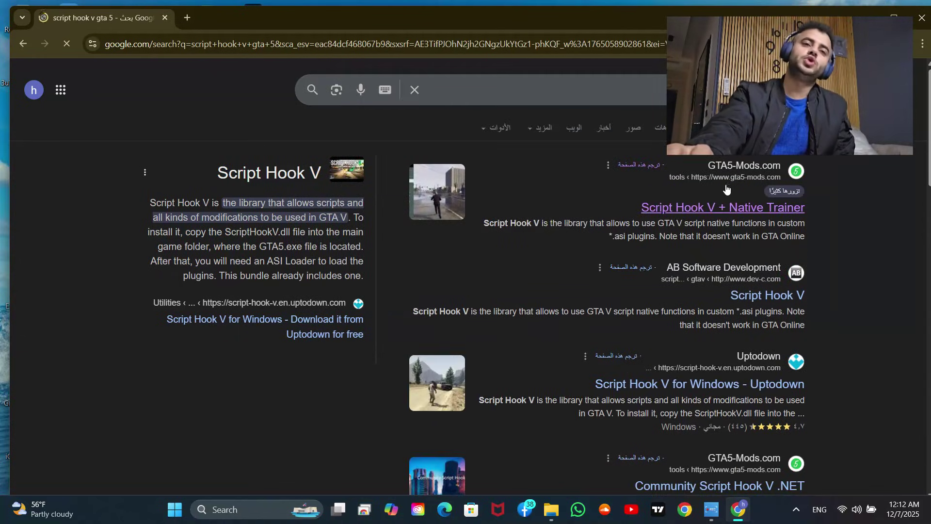
click(721, 215)
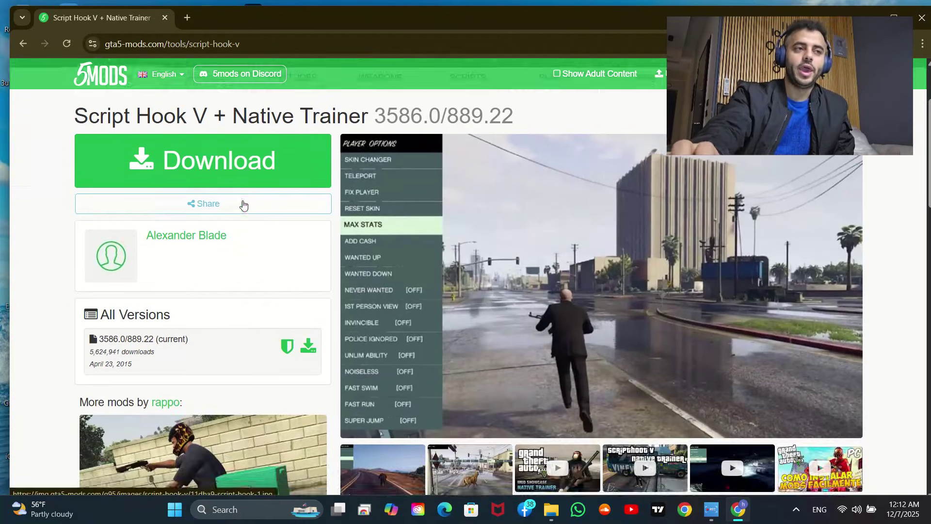
Step: Download ScriptHookV_3586.0_889.22.zip from the Script Hook V + Native Trainer page and open its folder
drag(75, 236, 212, 237)
click(209, 237)
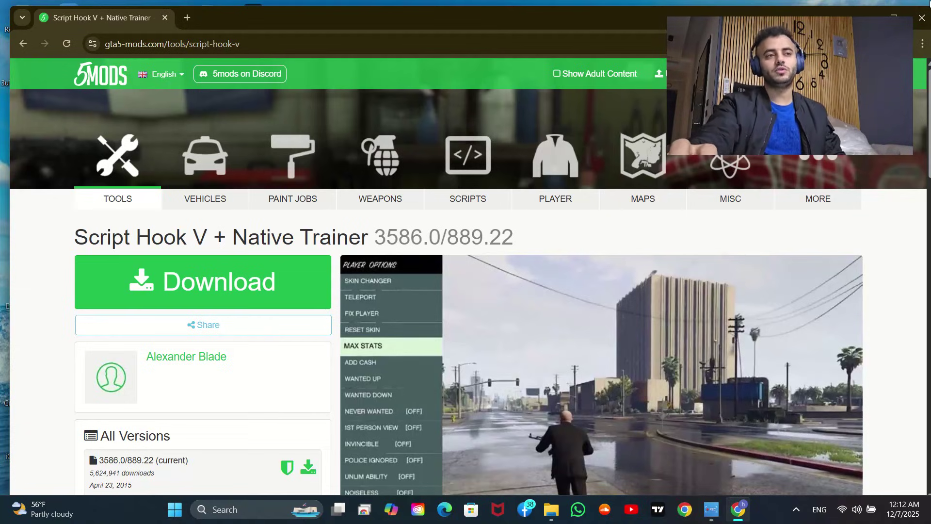
drag(251, 233, 391, 249)
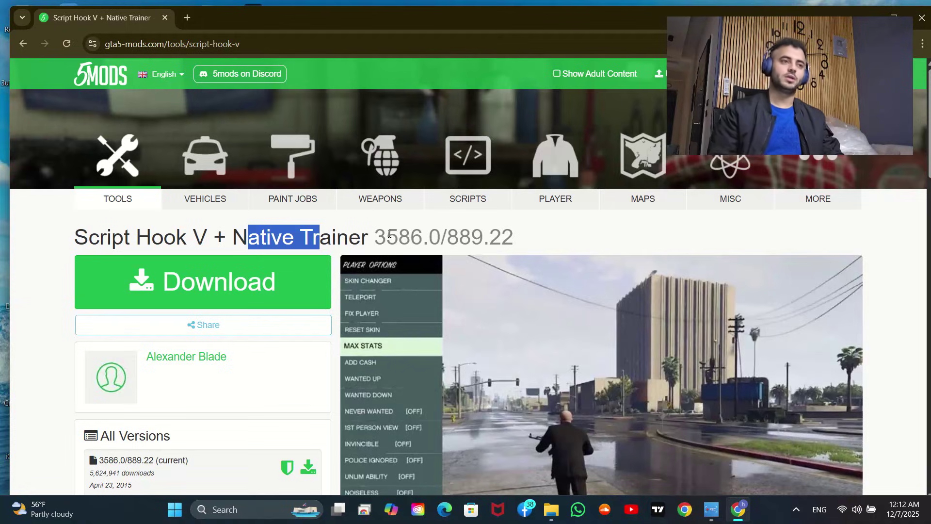
click(160, 226)
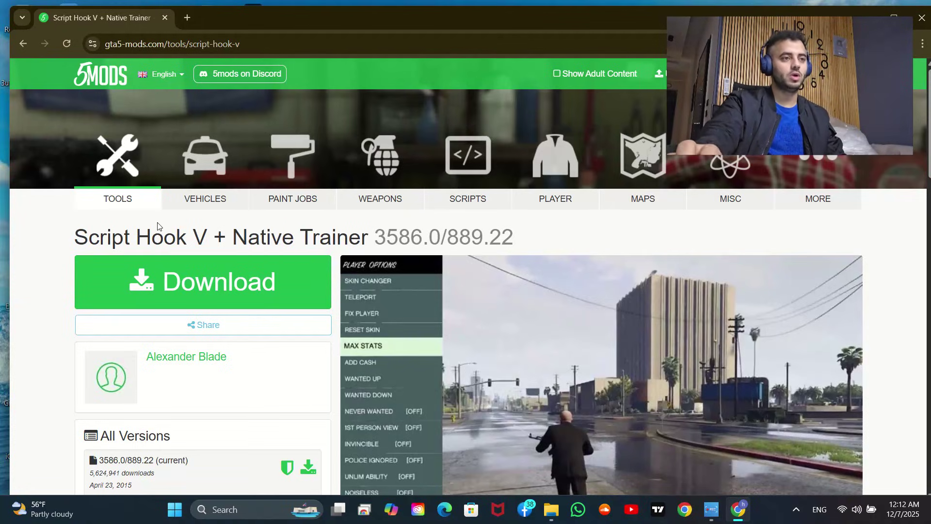
click(223, 287)
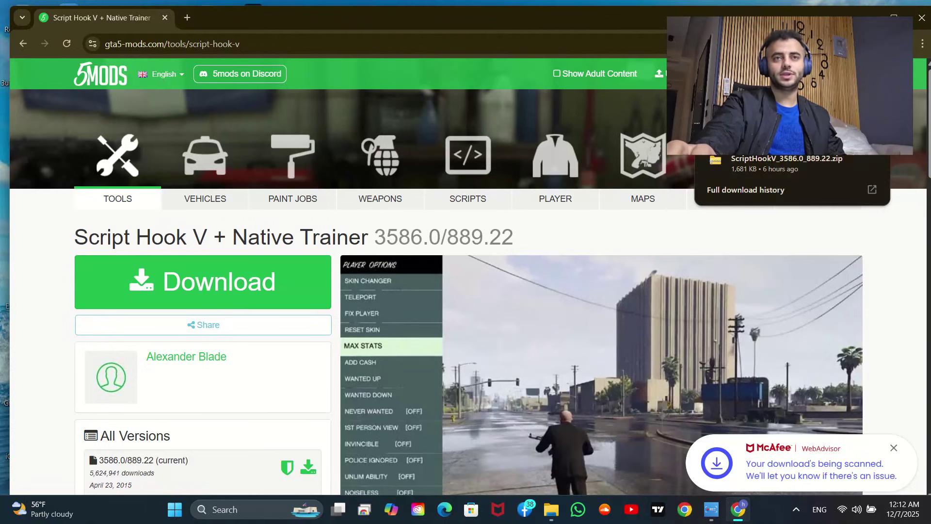
click(785, 164)
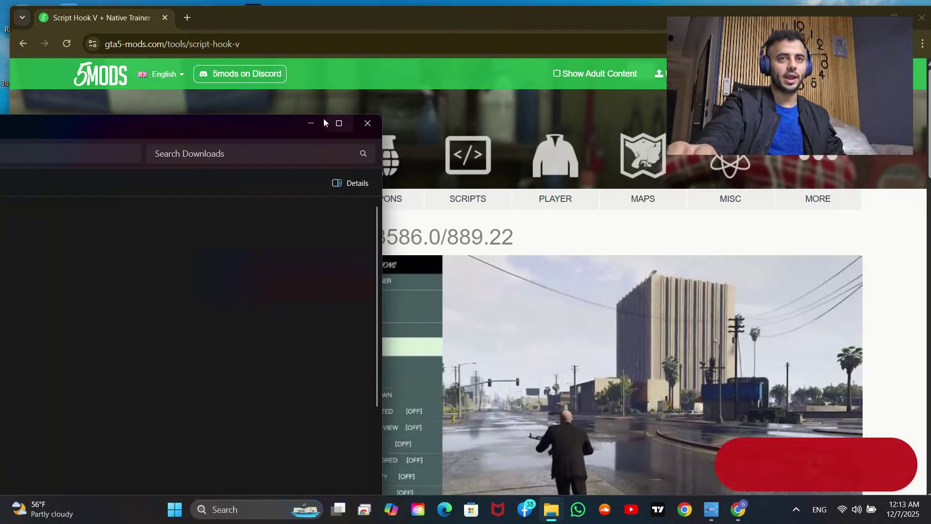
Step: Move ScriptHookV_3586.0_889.22 (1).zip from Downloads to the desktop, replacing the existing copy
click(894, 17)
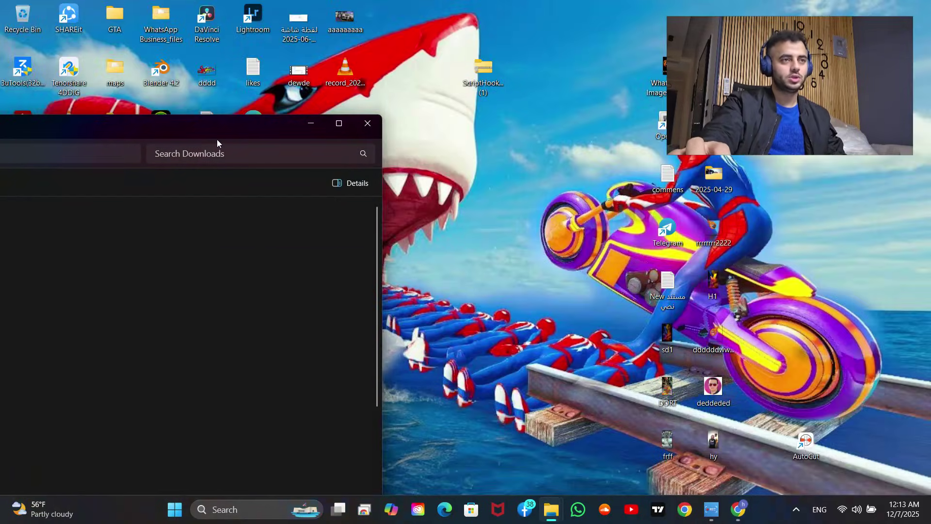
drag(217, 138, 673, 17)
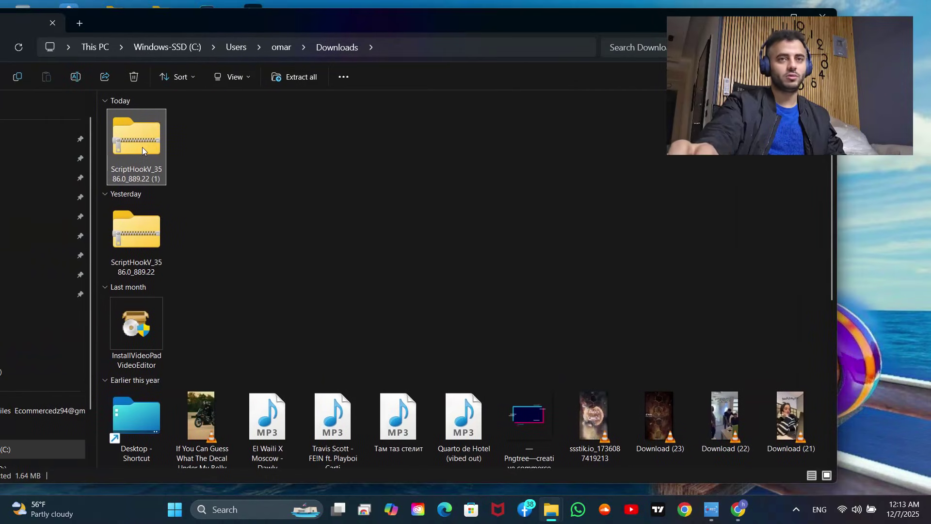
drag(141, 147, 868, 218)
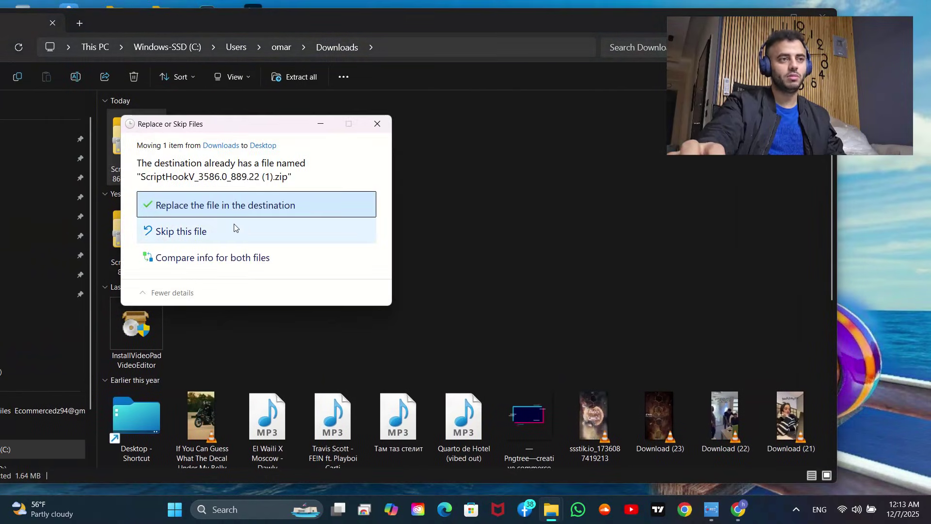
click(240, 194)
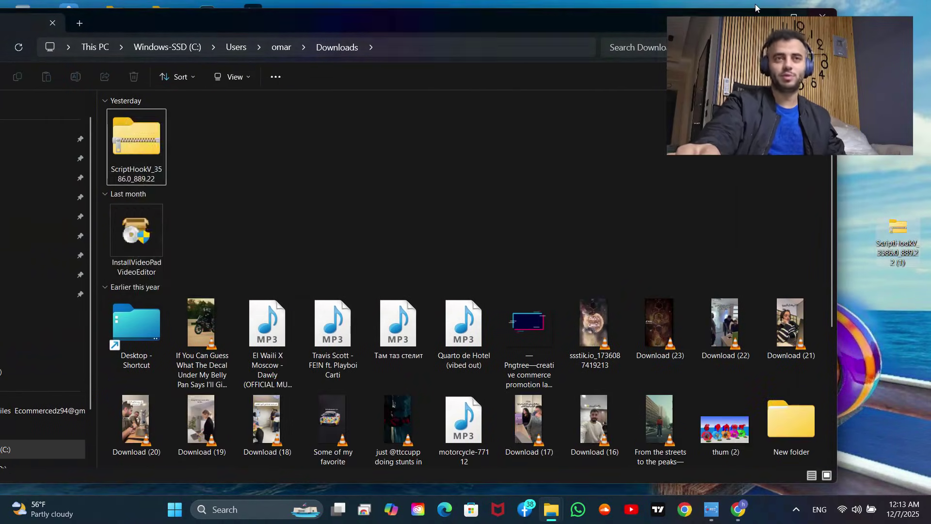
key(super+d)
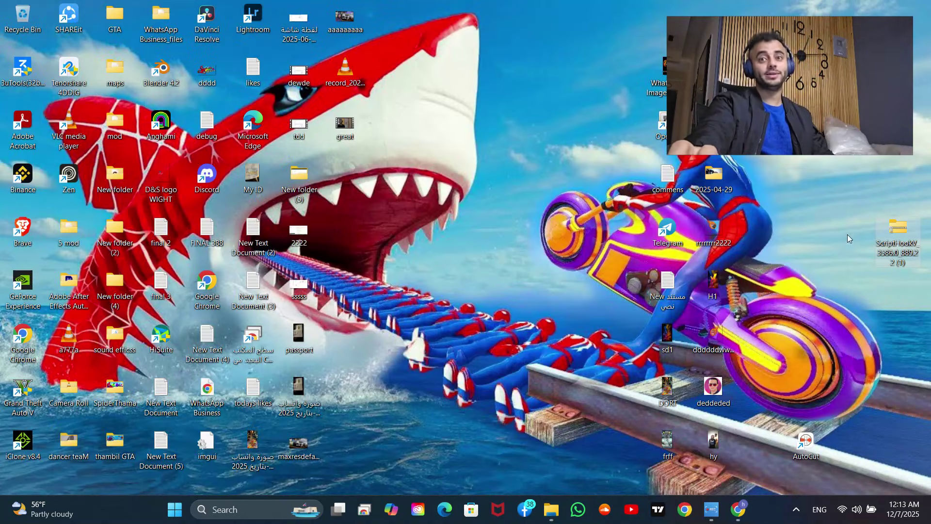
Step: Open the ScriptHookV zip's bin folder and select ScriptHookV.dll and dinput8.dll
double_click(888, 235)
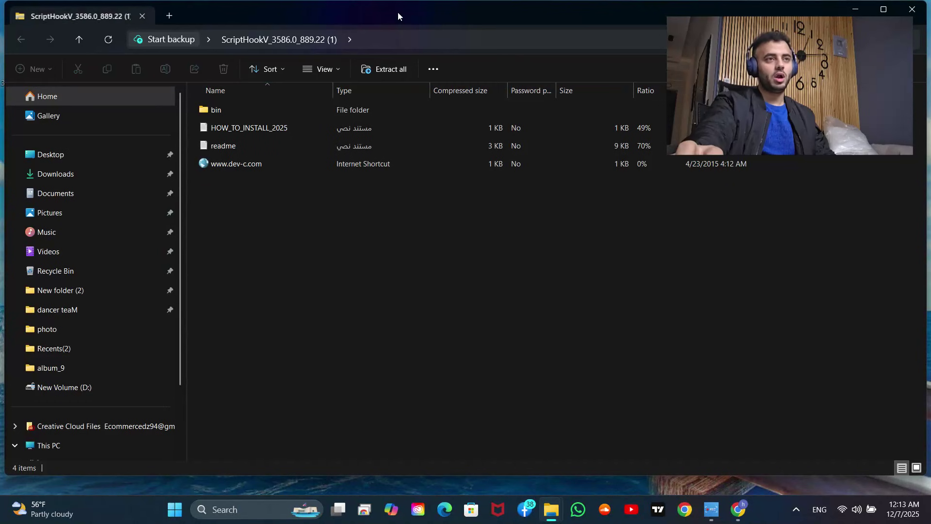
drag(394, 5, 552, 111)
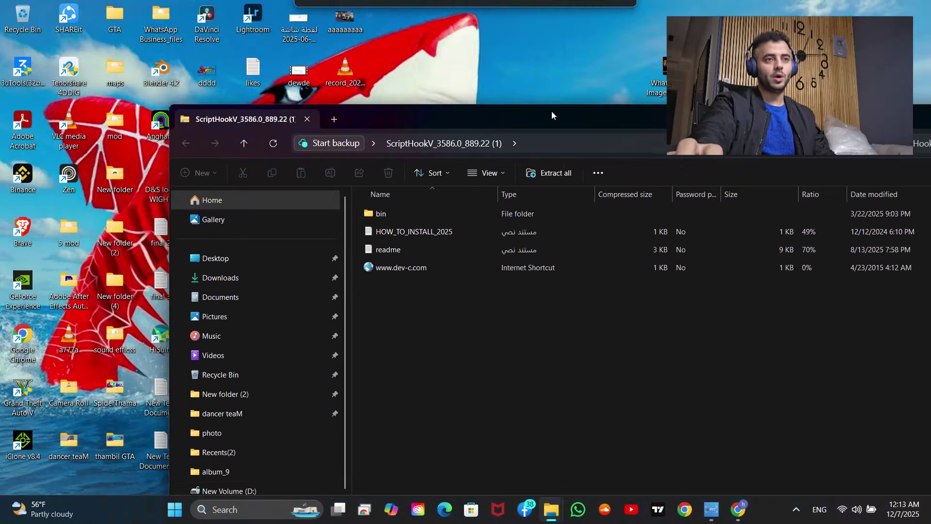
double_click(374, 215)
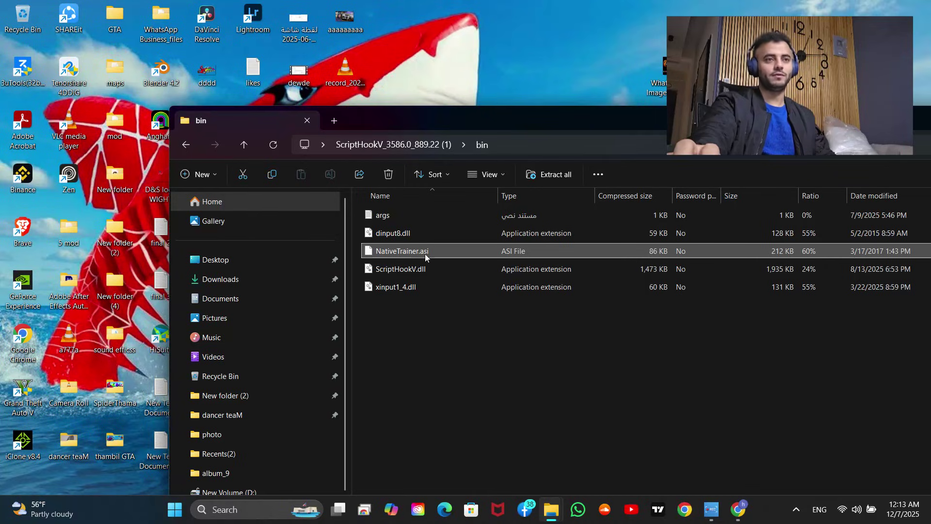
click(410, 270)
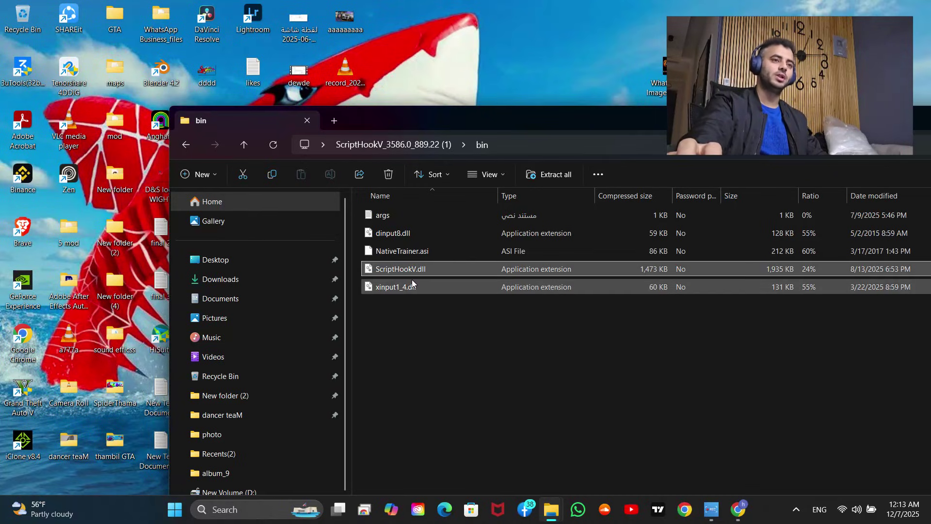
key(Up)
key(Up)
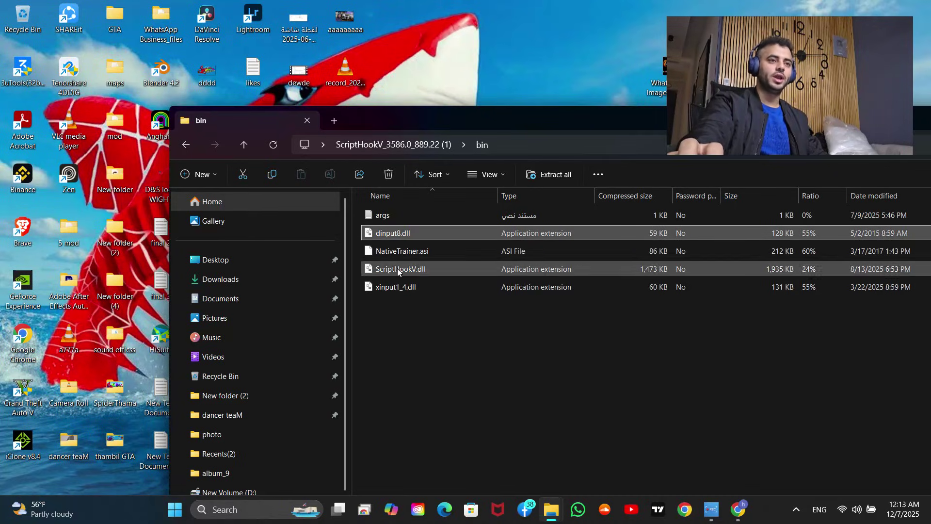
drag(437, 121, 259, 106)
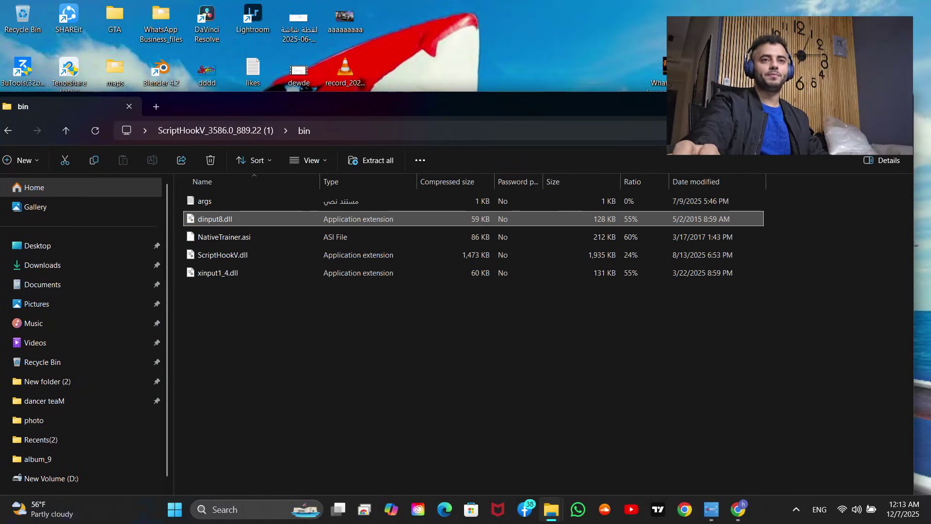
key(super+d)
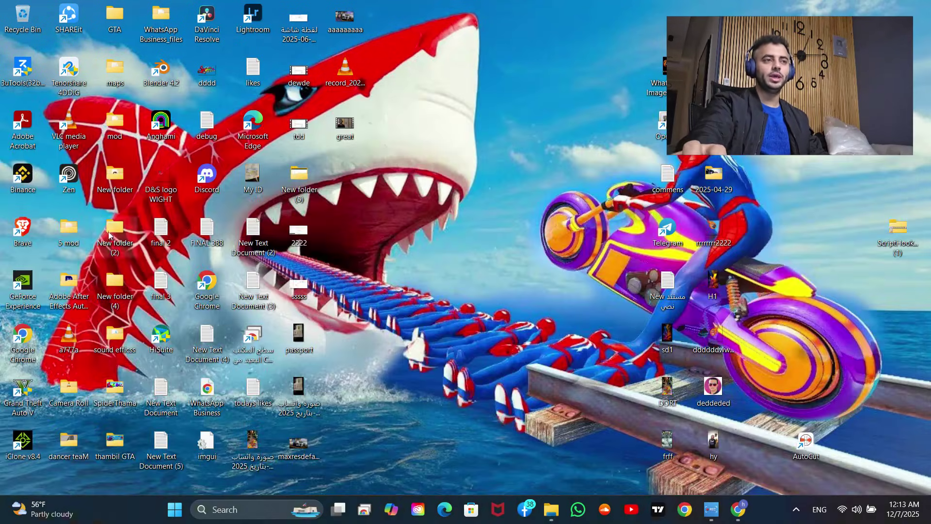
Step: Navigate from This PC into New Volume (D:) > Games > Grand Theft Auto V
double_click(117, 19)
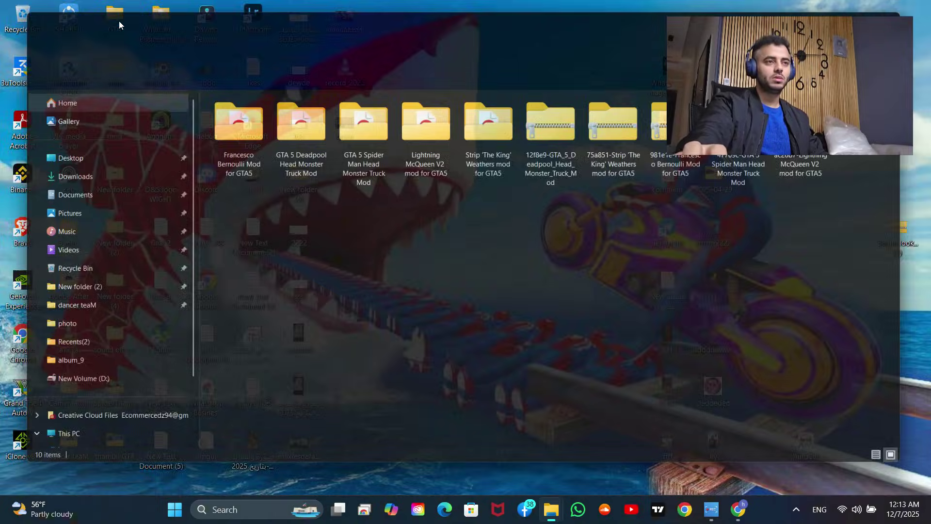
scroll(90, 291, down, 2)
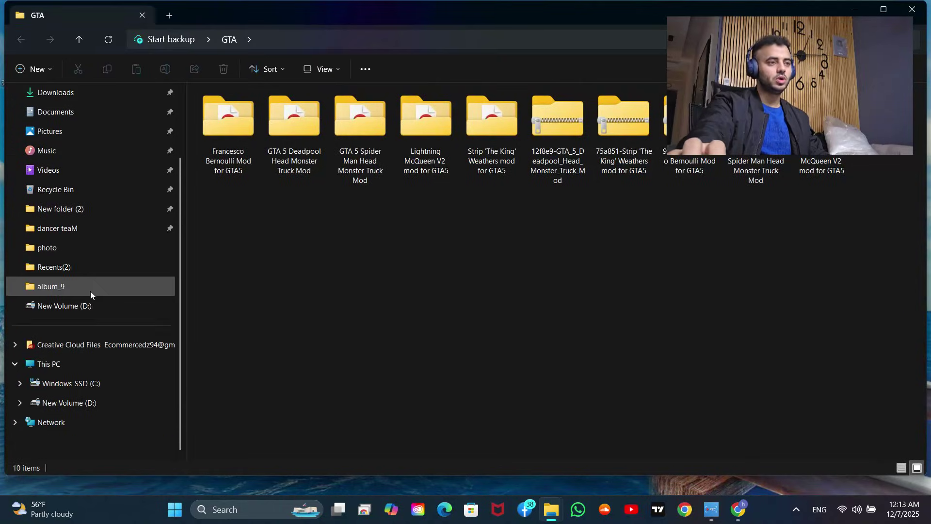
click(40, 371)
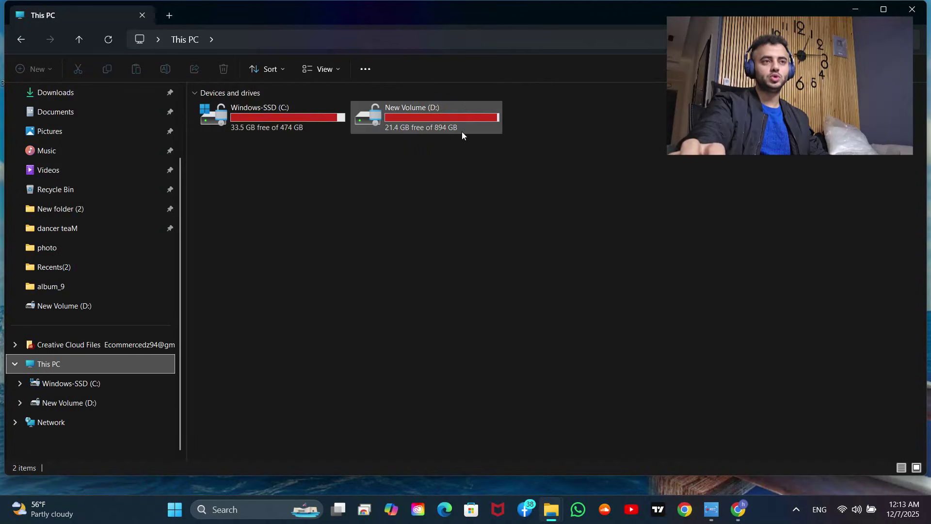
double_click(447, 113)
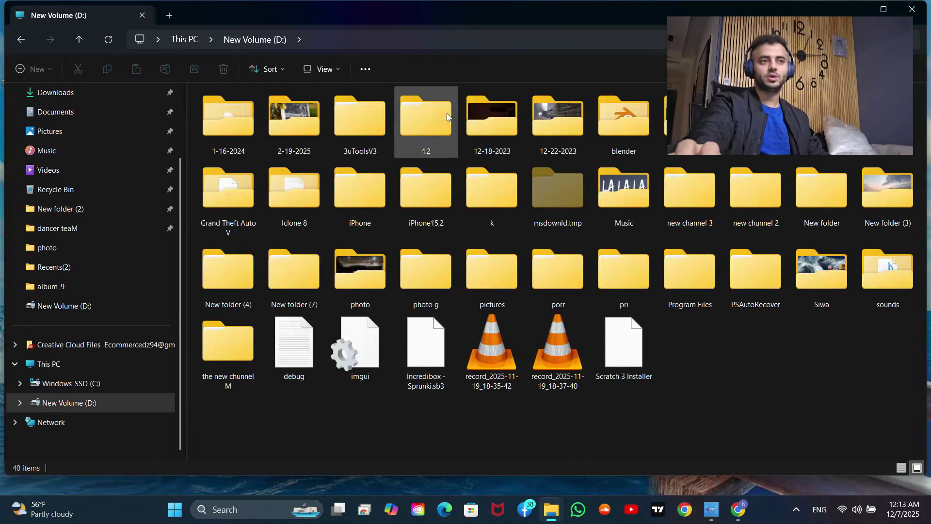
double_click(433, 156)
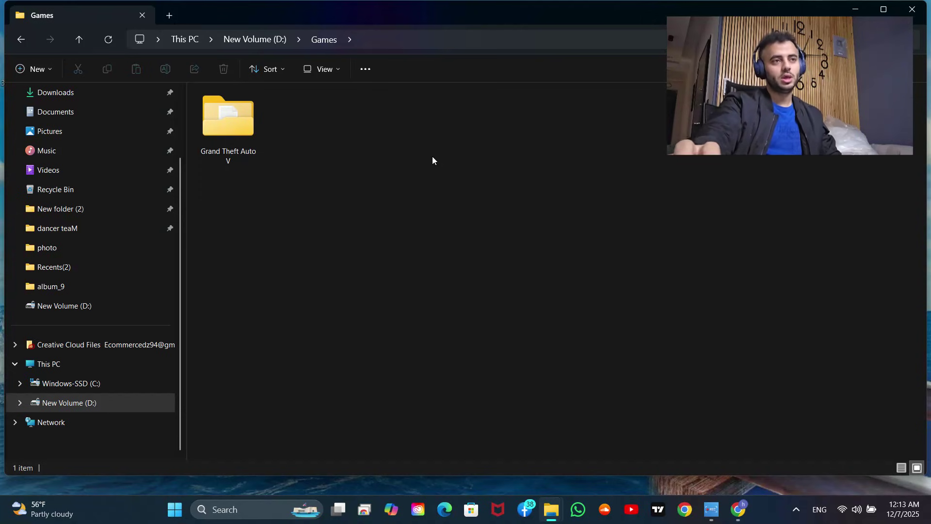
double_click(229, 137)
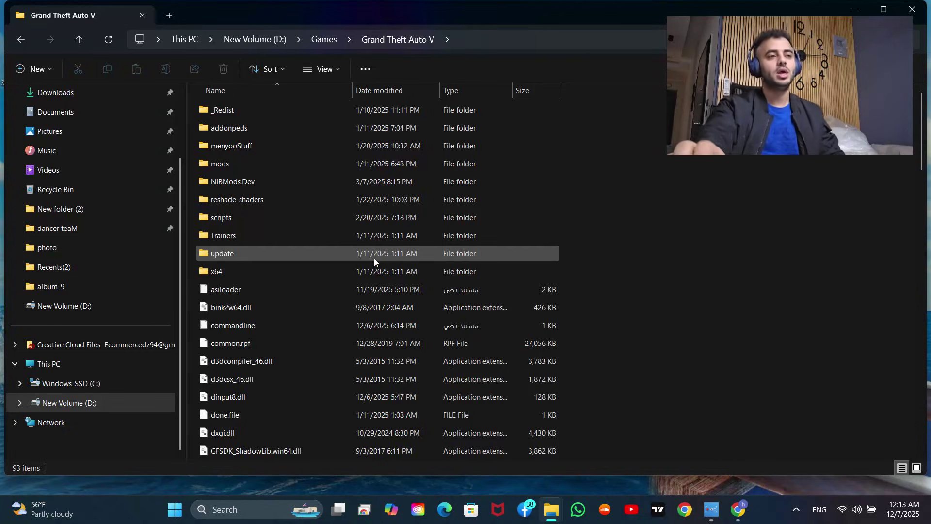
Step: Place the bin folder window beside the Grand Theft Auto V folder window
scroll(340, 194, down, 1)
scroll(291, 140, up, 1)
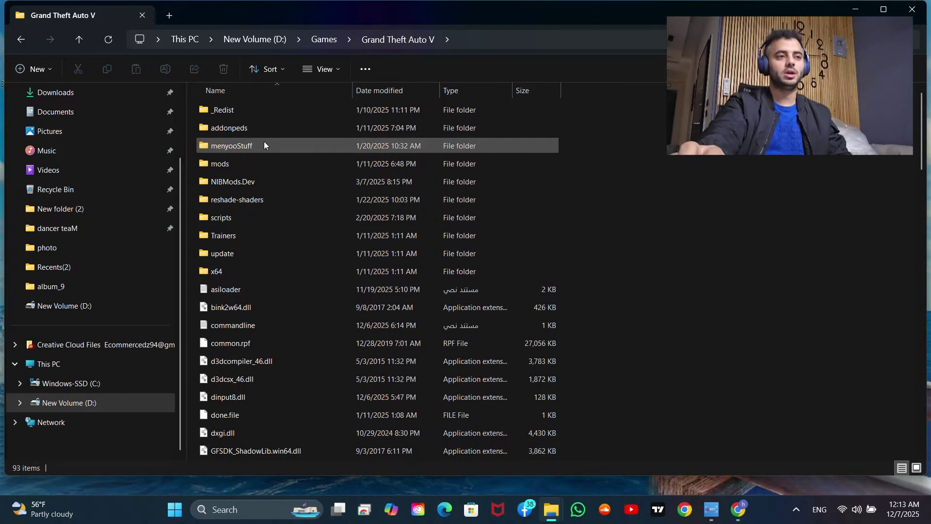
scroll(281, 264, down, 3)
scroll(300, 204, up, 3)
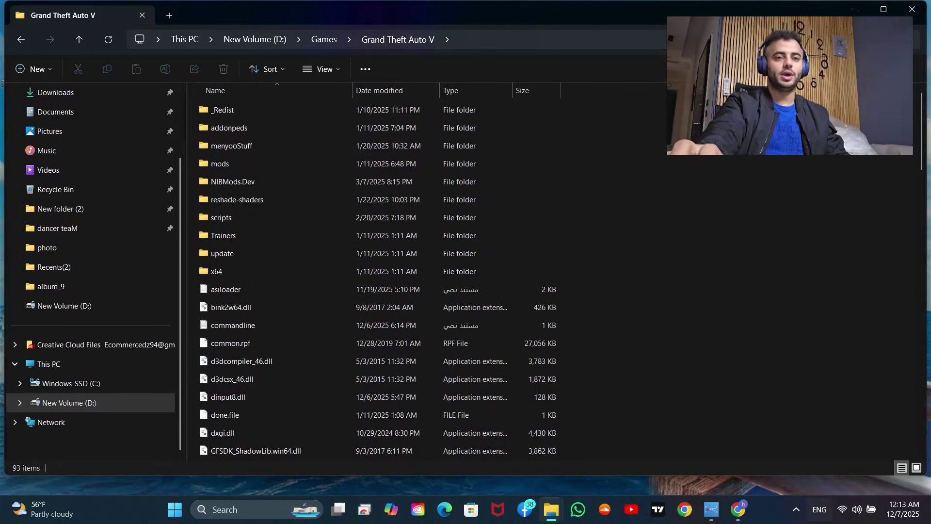
mouse_move(551, 509)
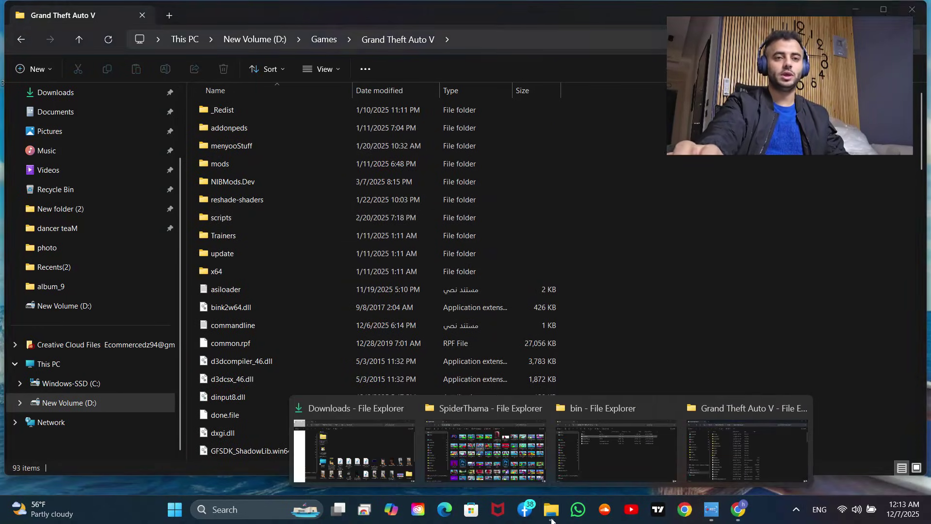
click(734, 446)
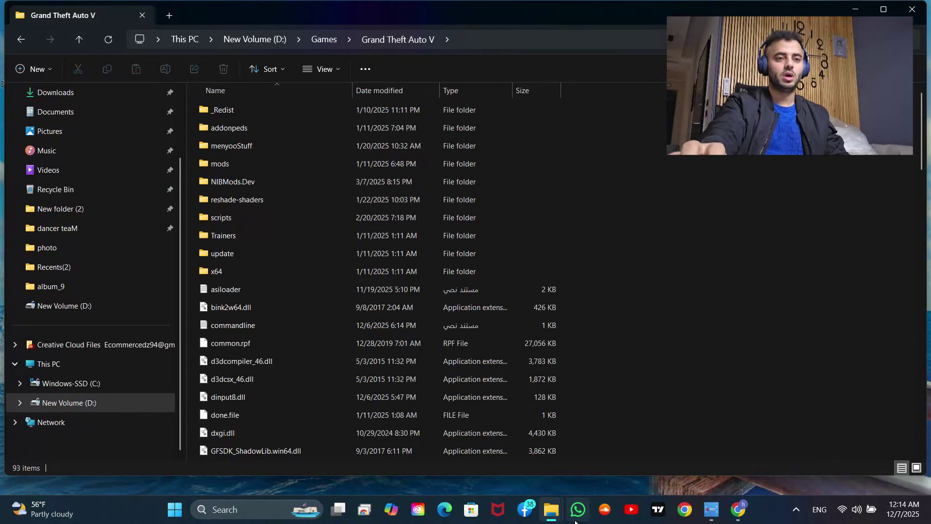
mouse_move(576, 518)
click(590, 438)
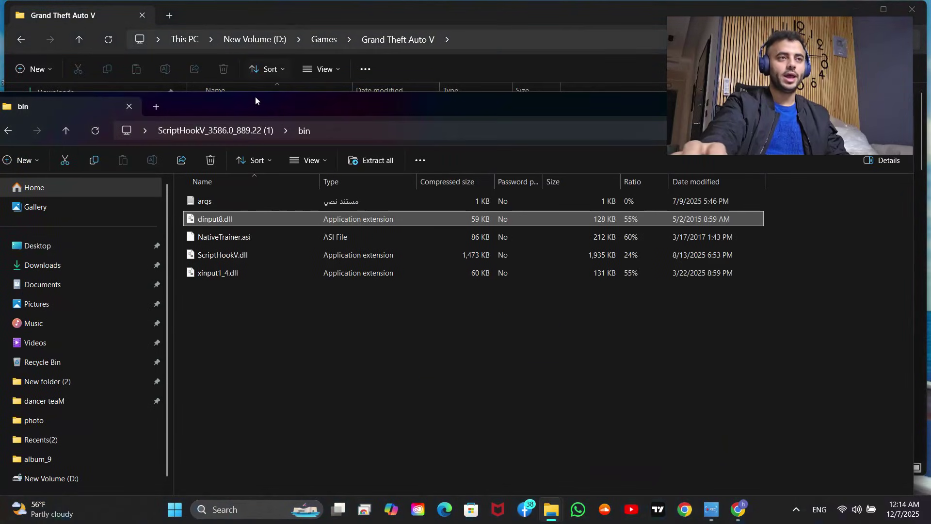
drag(256, 100, 617, 173)
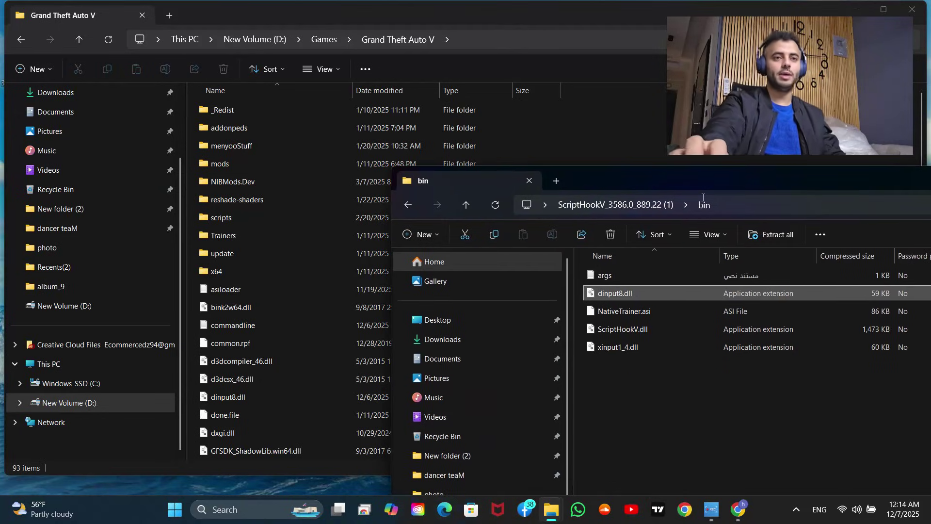
Step: Drag ScriptHookV.dll and xinput1_4.dll from bin into the Grand Theft Auto V folder
drag(640, 352, 615, 334)
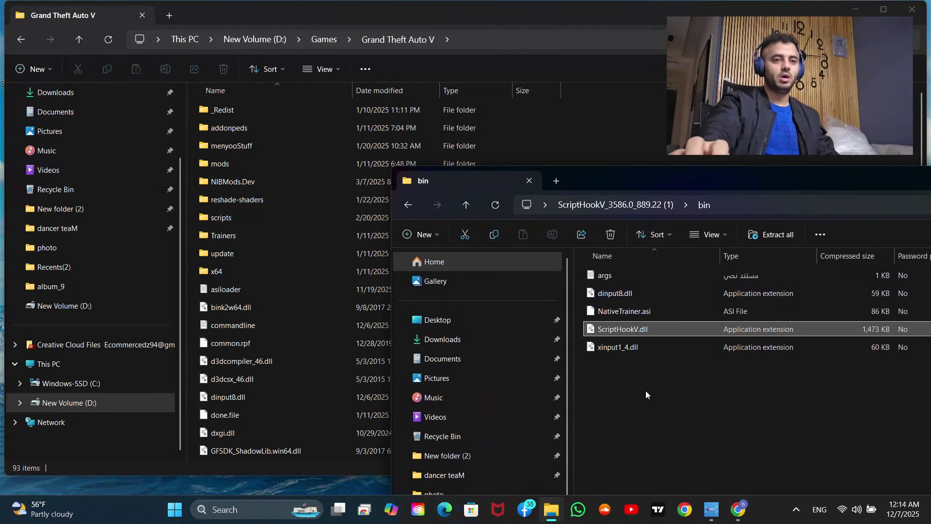
drag(645, 391, 625, 326)
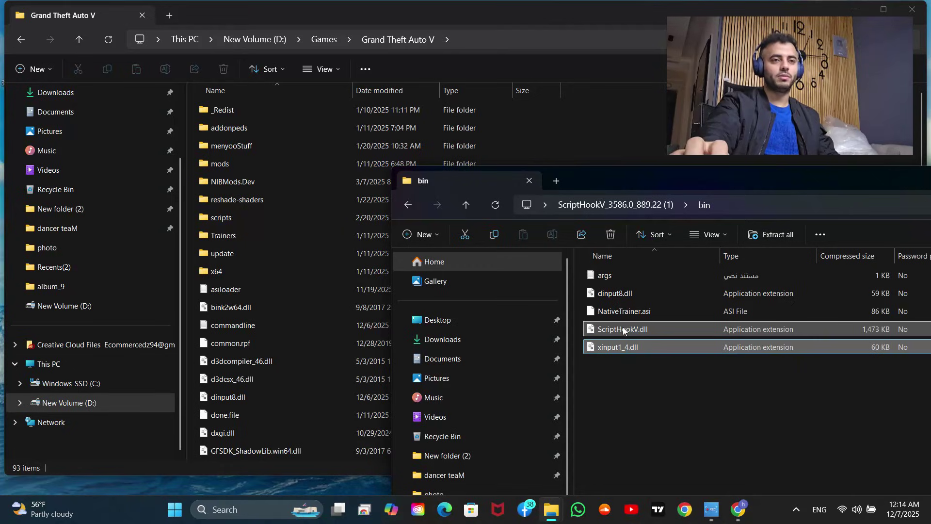
drag(623, 329, 311, 364)
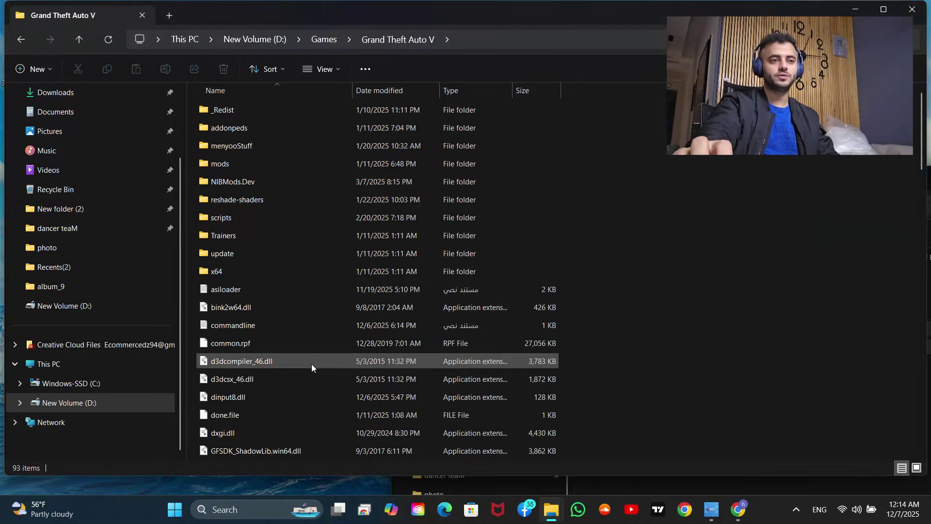
Step: Replace the two existing DLLs, then copy dinput8.dll from bin over the game folder's copy
click(402, 203)
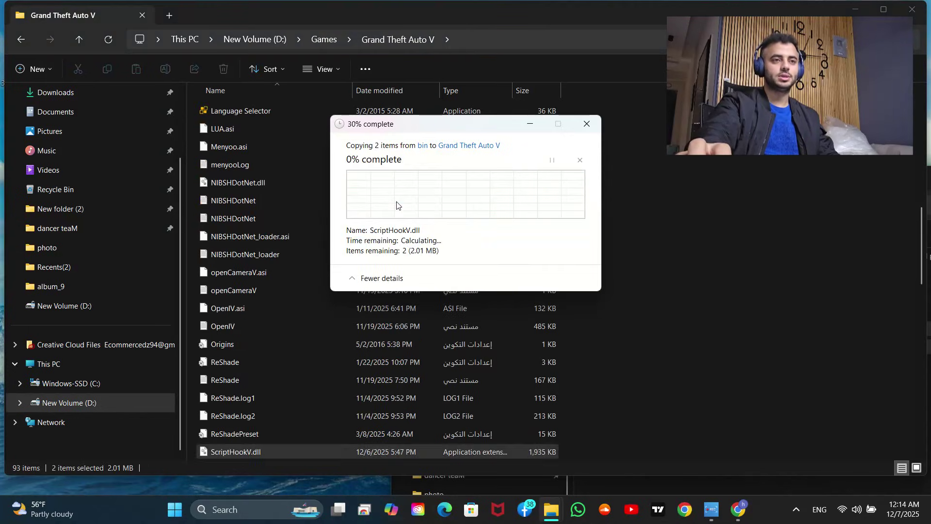
mouse_move(553, 502)
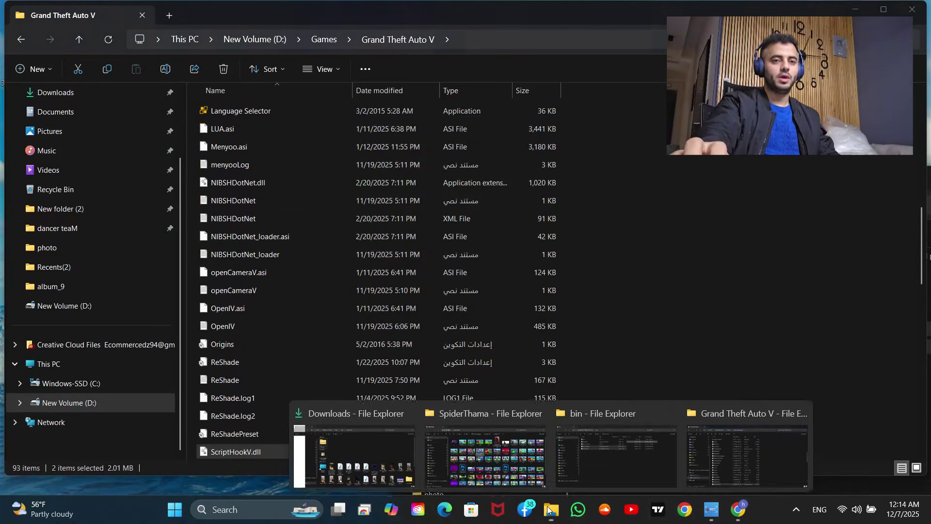
click(654, 465)
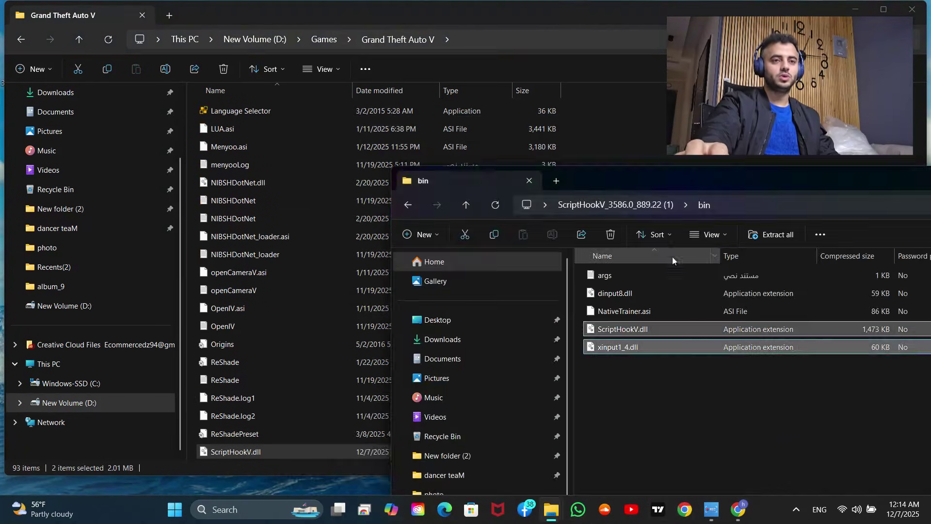
click(625, 293)
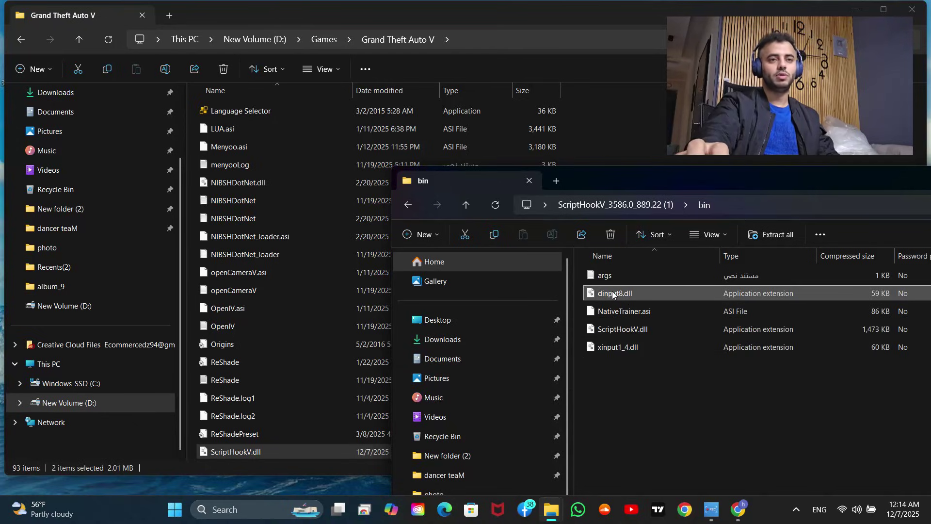
drag(613, 294, 301, 271)
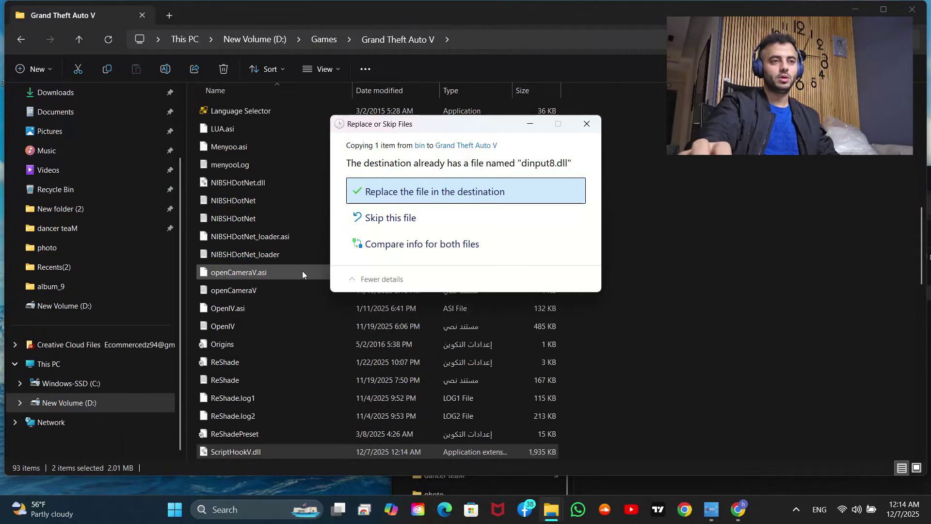
click(449, 192)
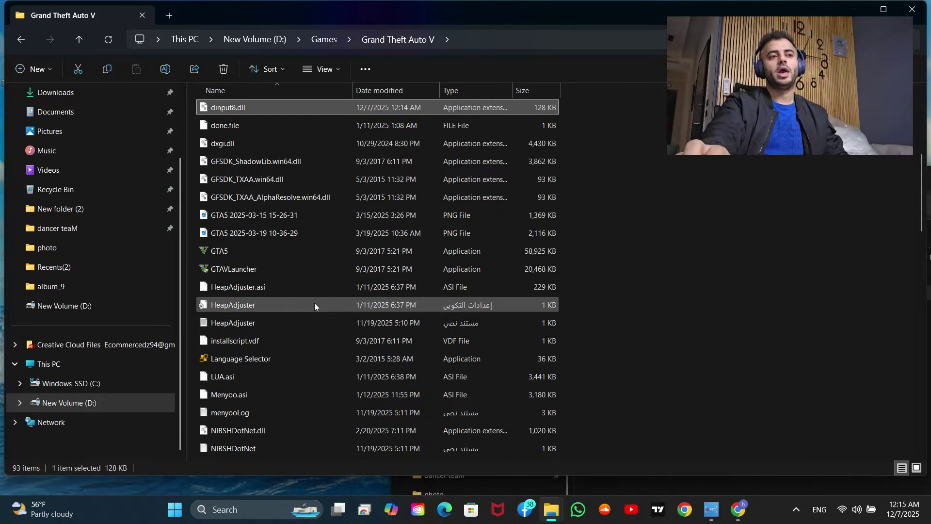
Step: Scroll up the Grand Theft Auto V folder to check its 93 items, including dinput8.dll
scroll(343, 247, up, 5)
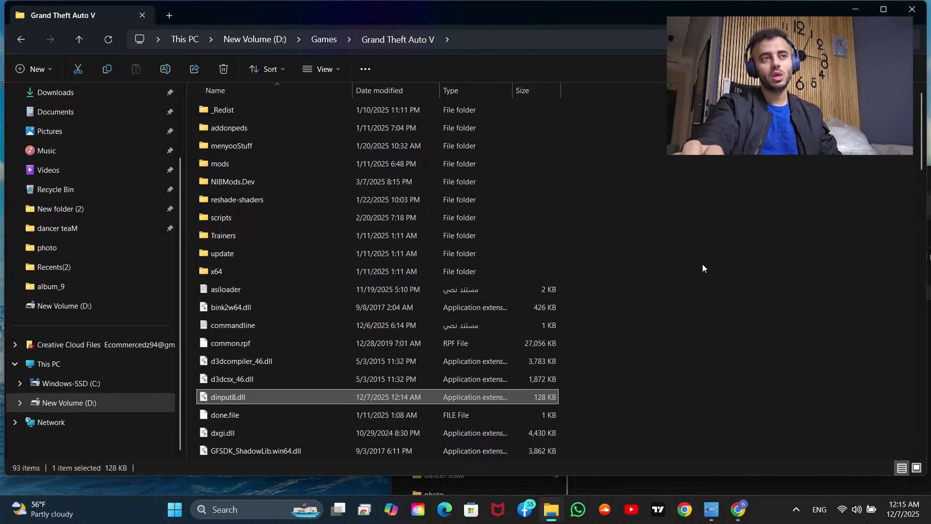
scroll(386, 383, down, 3)
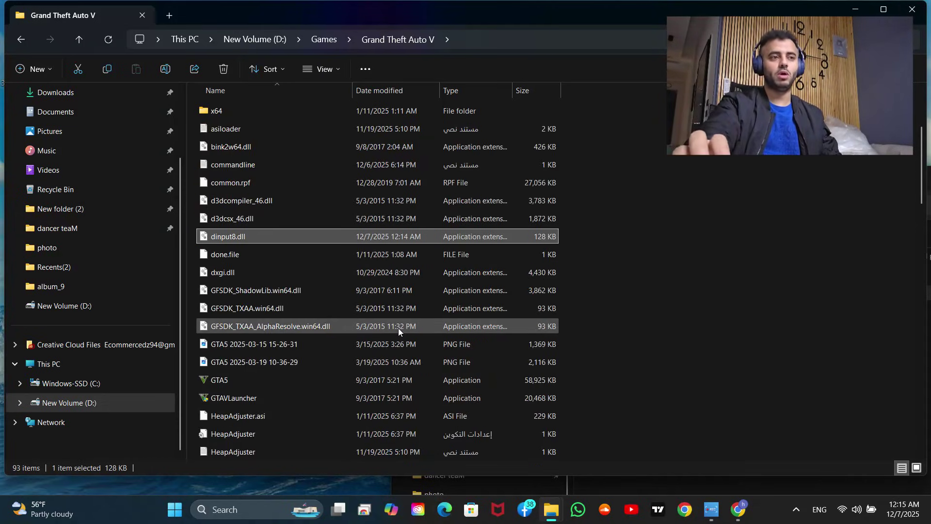
click(288, 384)
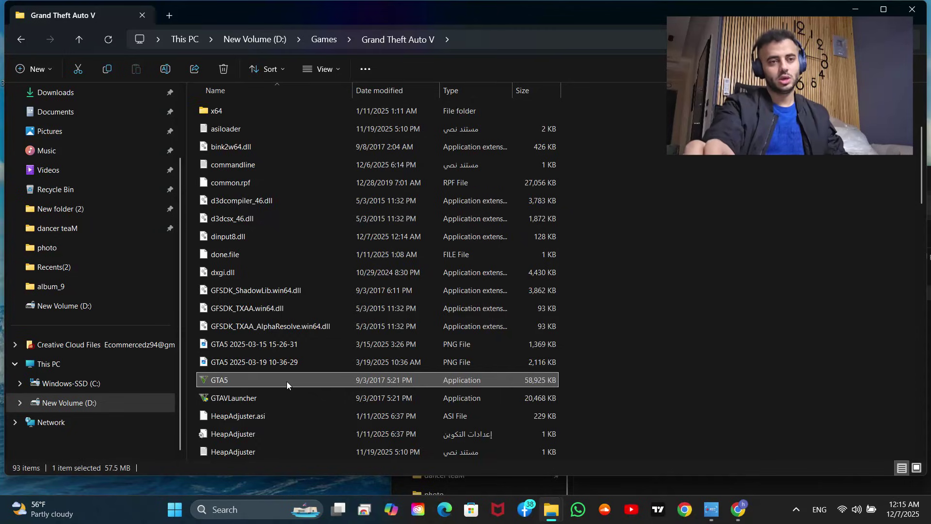
scroll(287, 381, down, 5)
scroll(339, 392, up, 8)
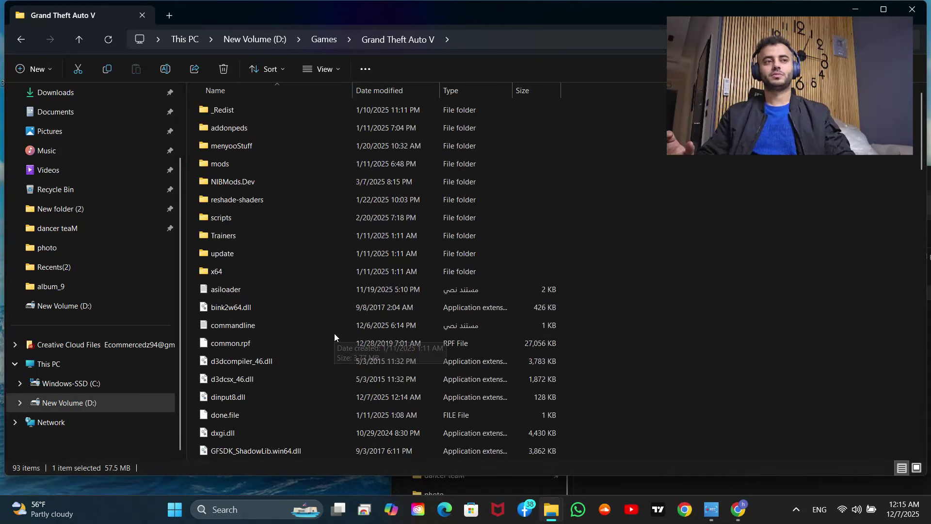
click(738, 515)
Step: Revisit the Script Hook V + Native Trainer page, then return to the File Explorer bin folder
scroll(226, 262, down, 4)
scroll(226, 262, up, 3)
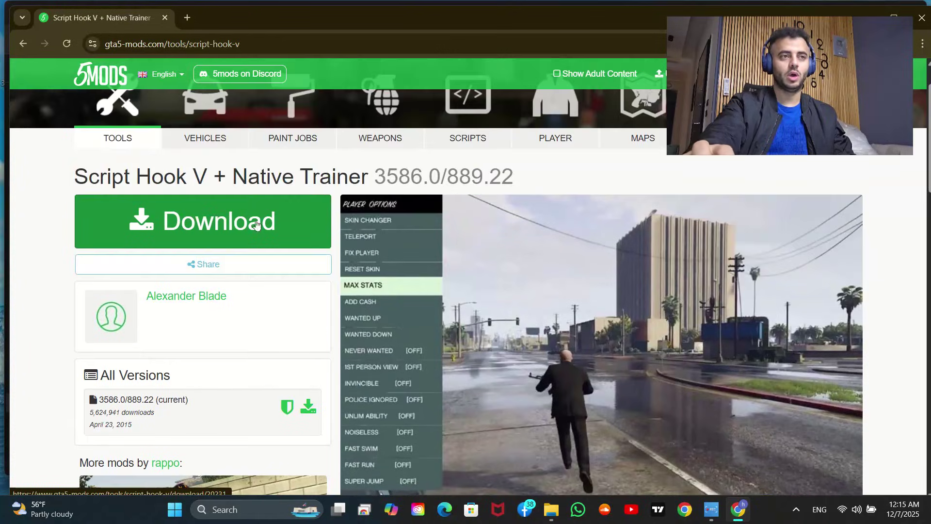
drag(227, 177, 334, 181)
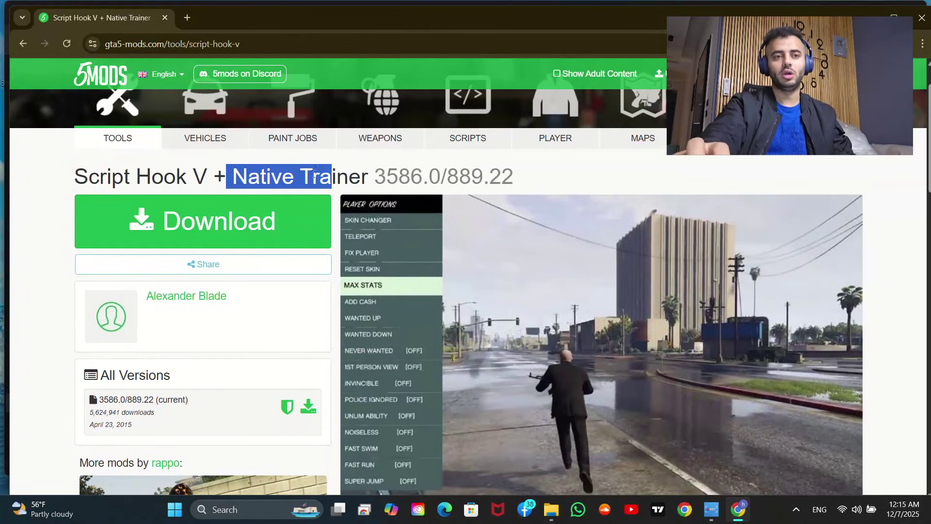
click(551, 510)
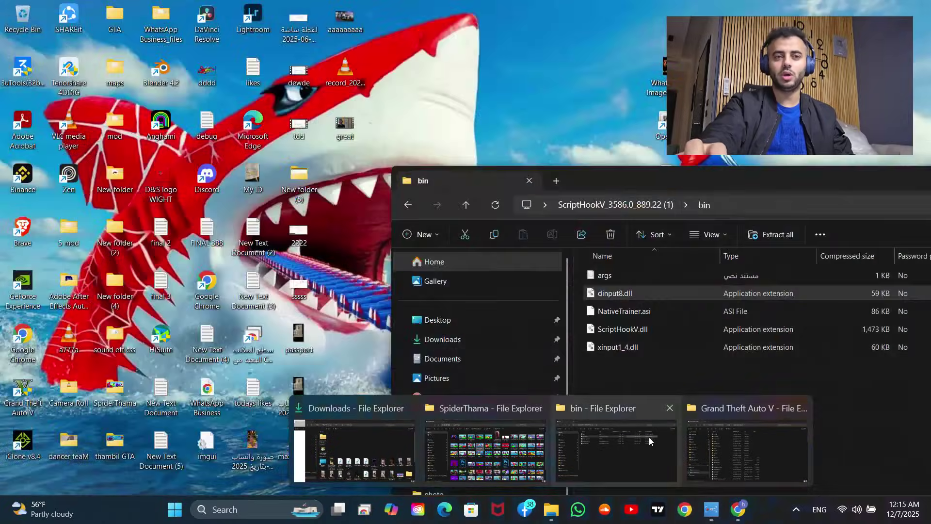
Step: Switch back to the Grand Theft Auto V folder window from the taskbar previews
click(720, 436)
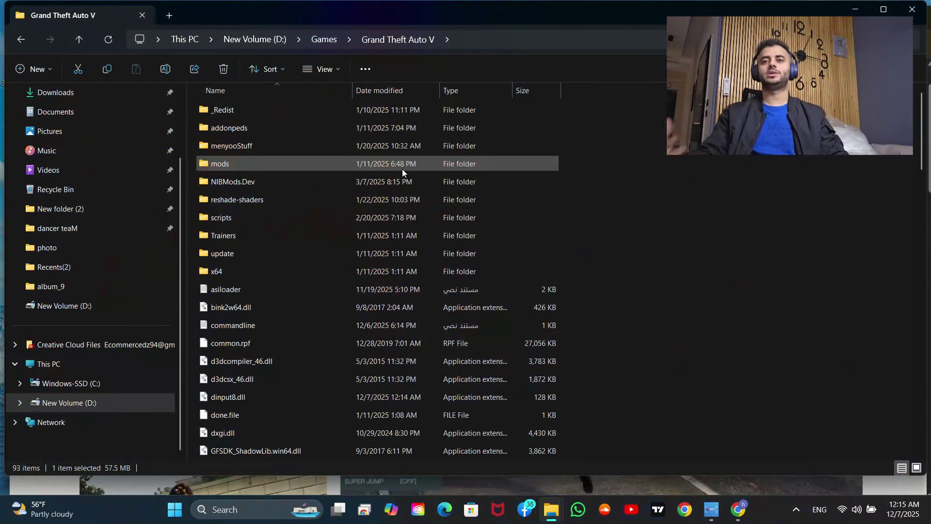